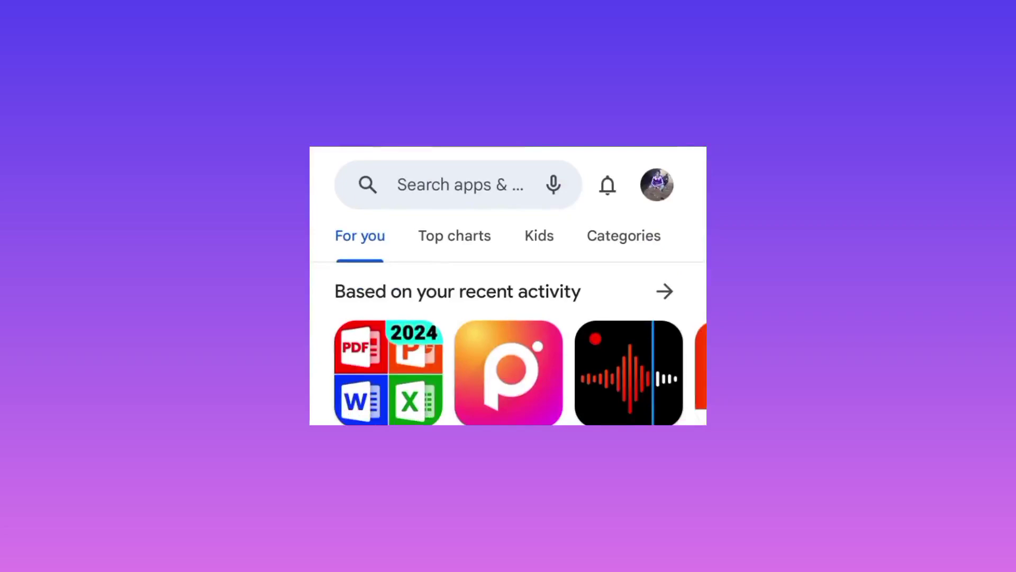
Fill the Play Store search field with 'nexus tunnel' from the recent-search suggestion.
{"action": "left_click", "coordinate": [459, 184]}
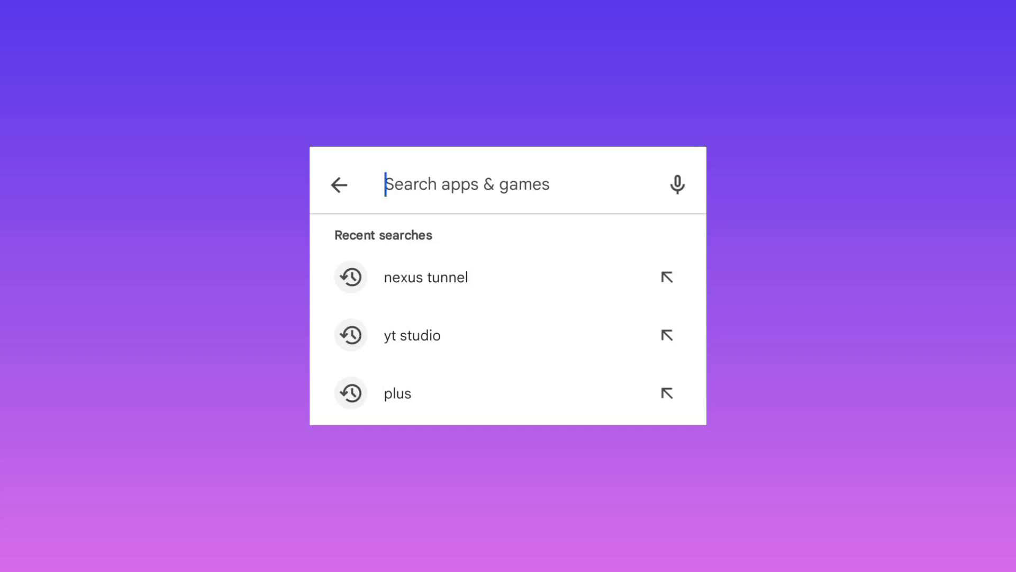
{"action": "type", "text": "ne"}
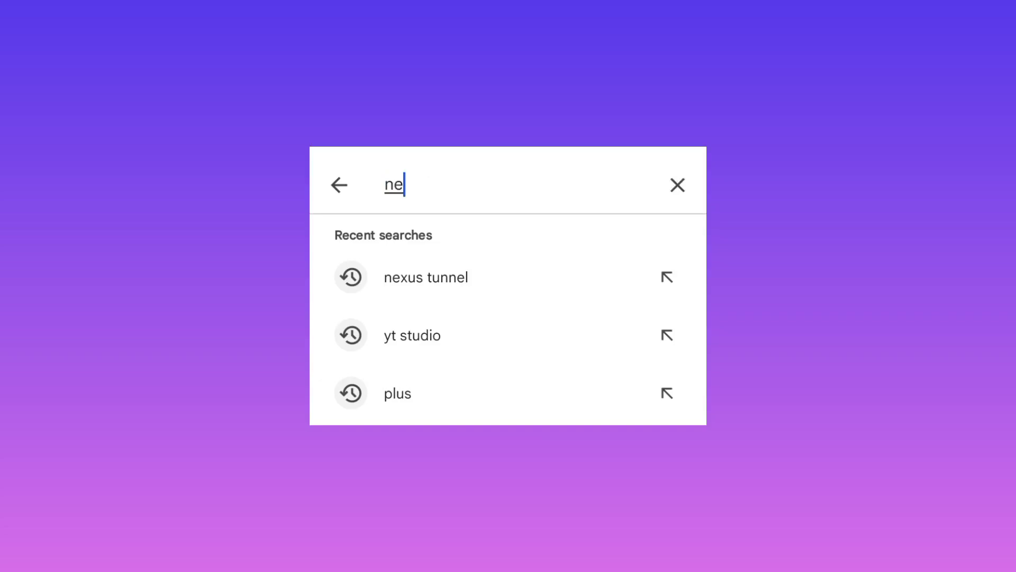
{"action": "type", "text": "xu"}
{"action": "type", "text": "s t"}
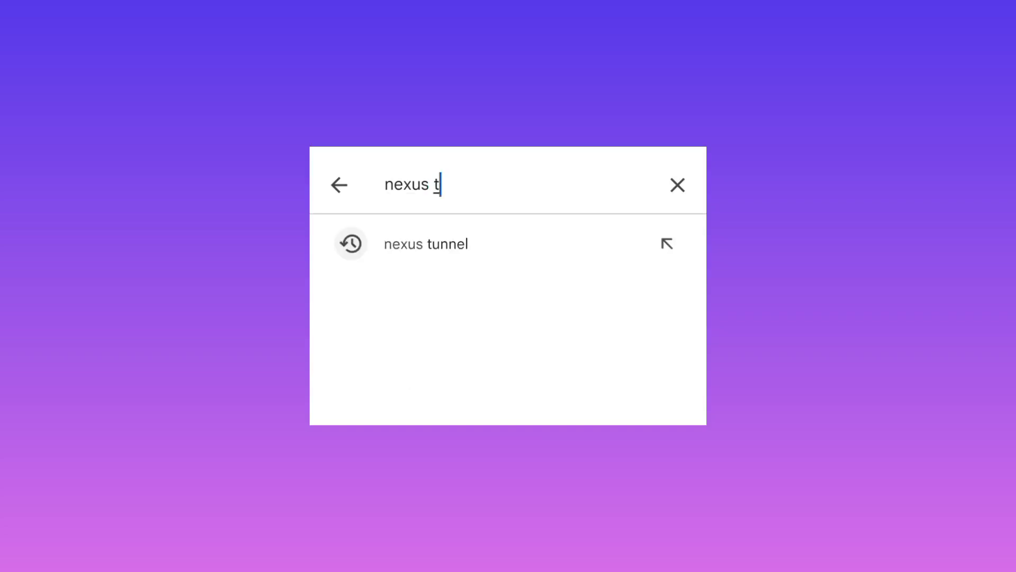
{"action": "type", "text": "u"}
{"action": "left_click", "coordinate": [667, 244]}
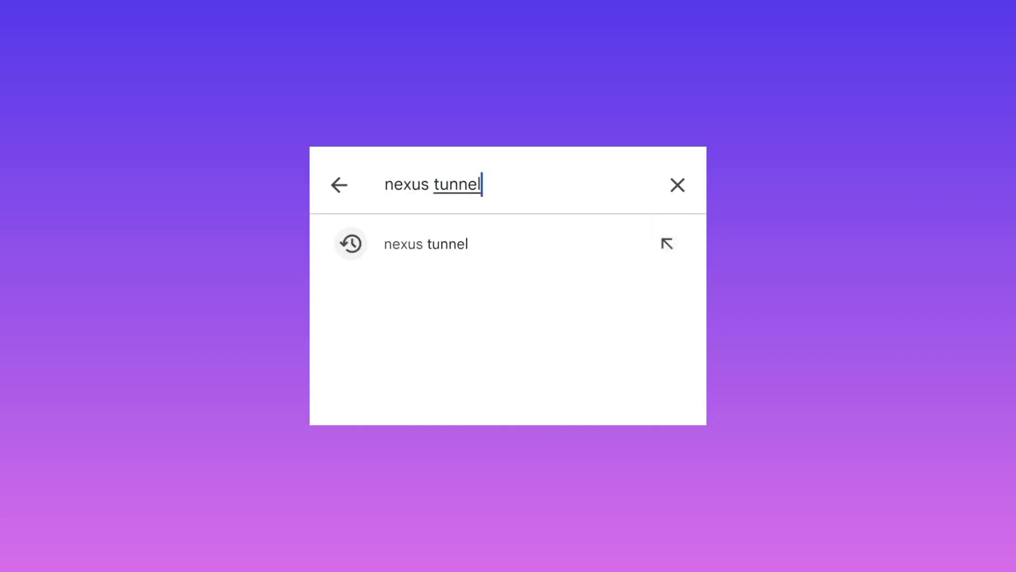
Submit the 'nexus tunnel' query to list results with Nexus Tunnel already installed.
{"action": "key", "text": "Return"}
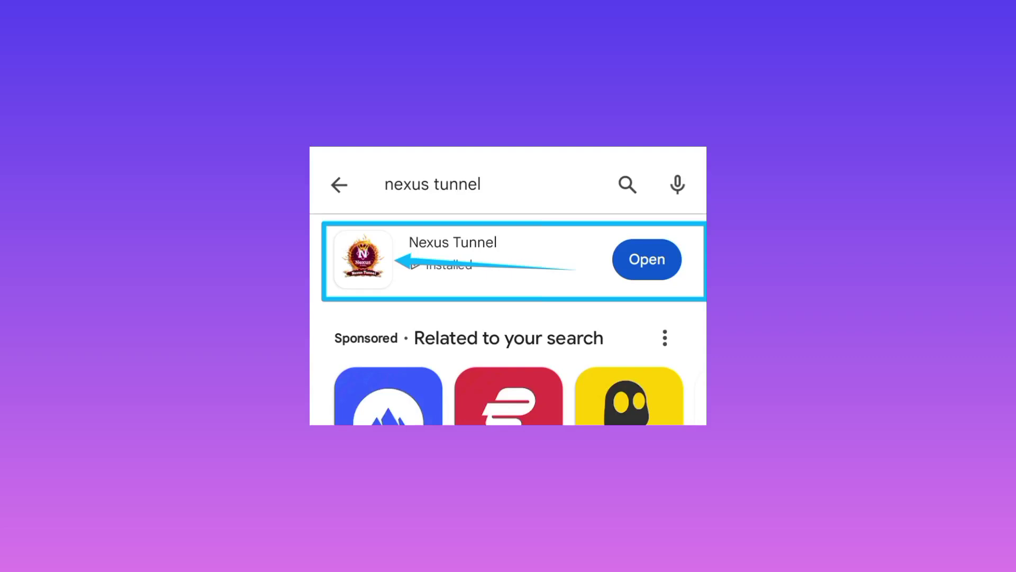
{"action": "left_click", "coordinate": [340, 184]}
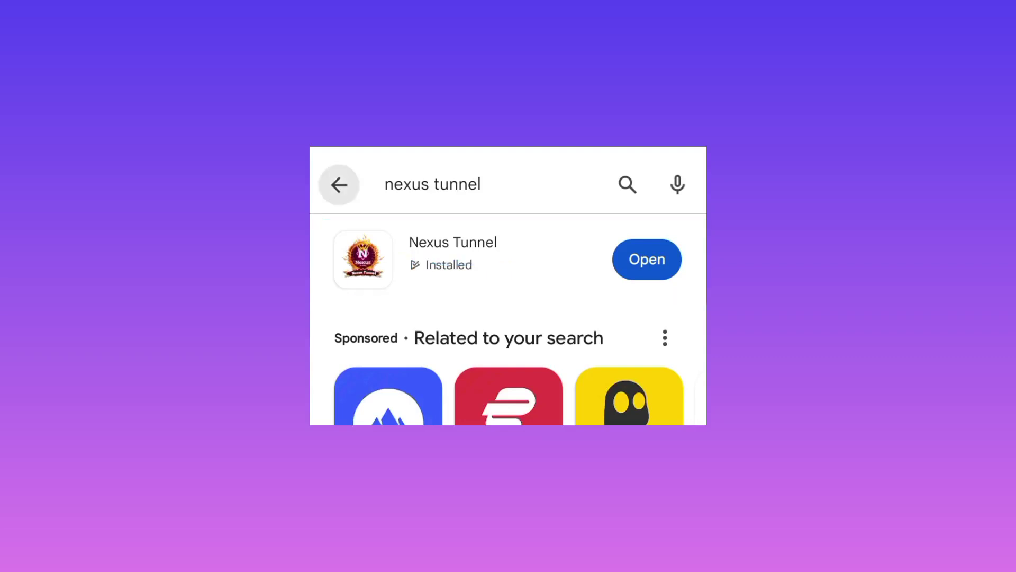